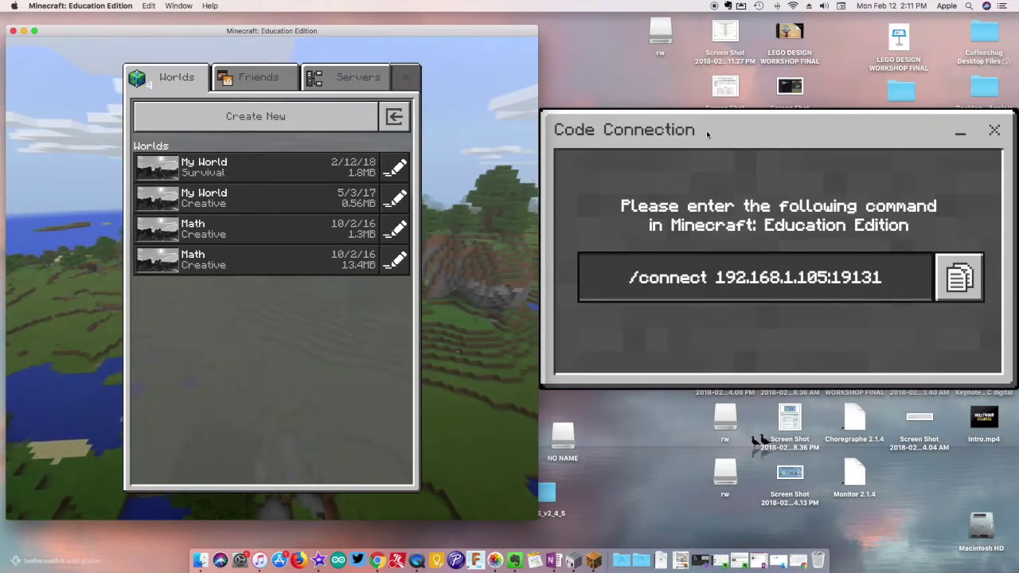
Step: Create a new world from The Agent Trials template and load it into the starting hall
click(258, 123)
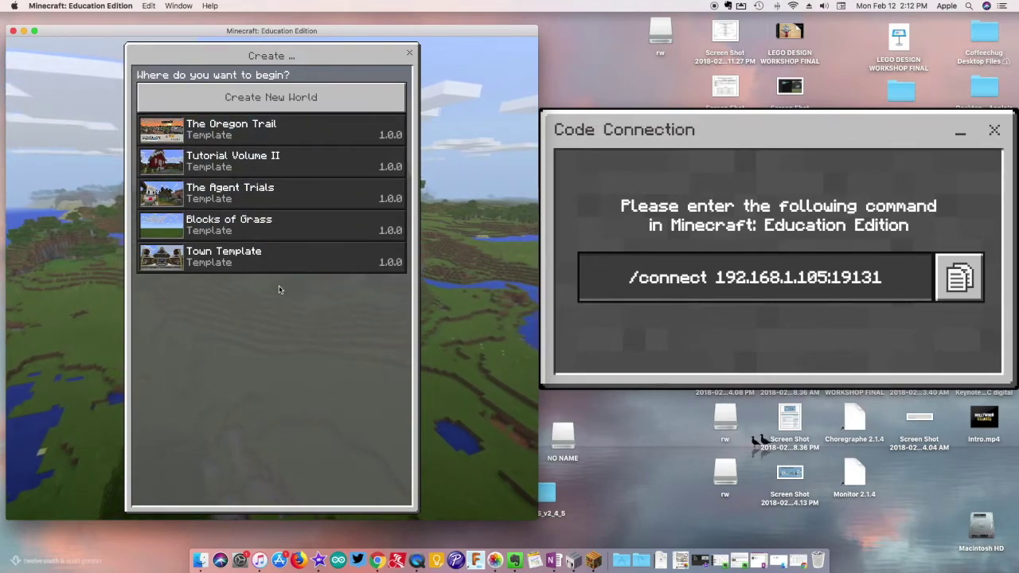
click(251, 194)
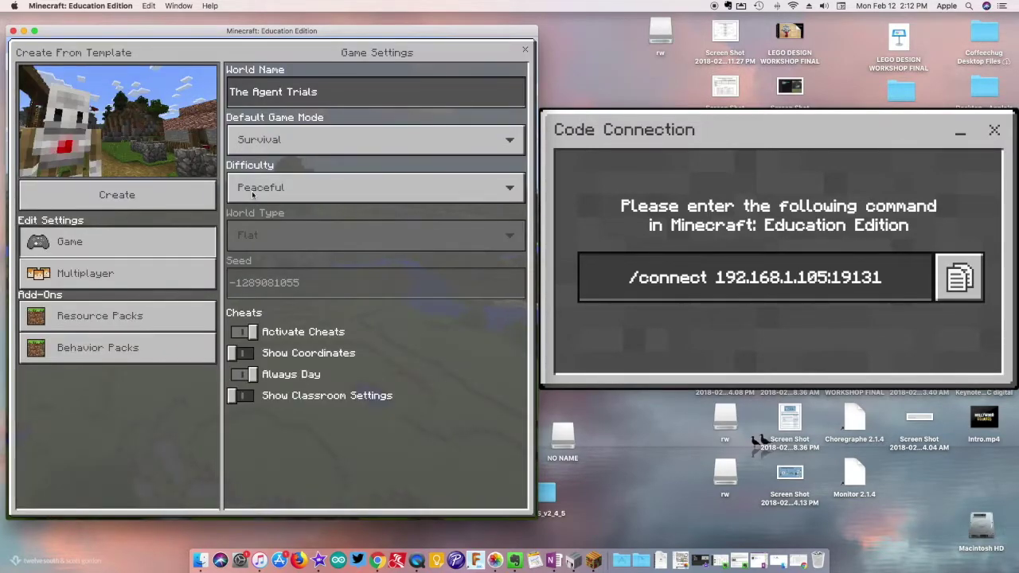
click(128, 201)
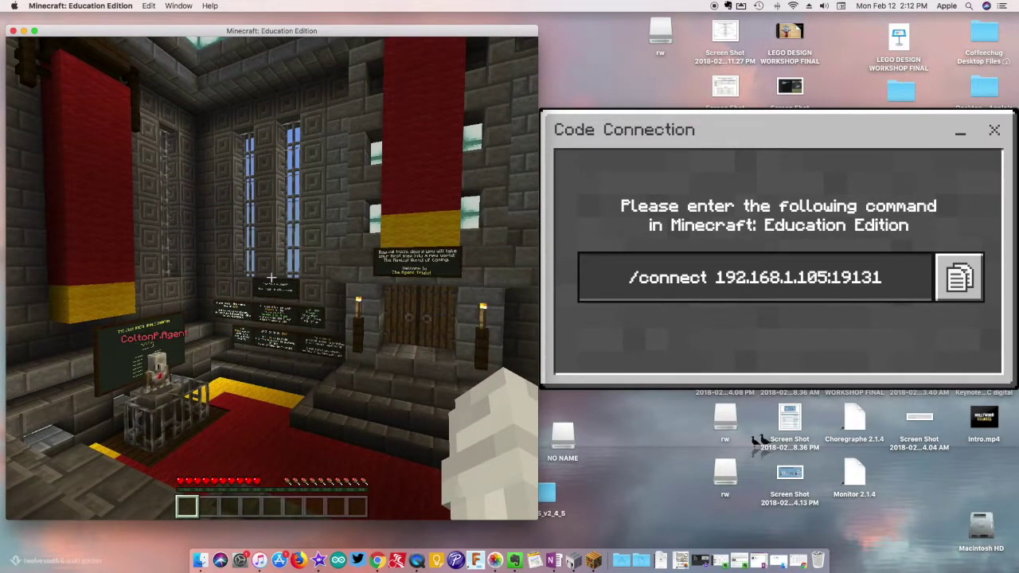
Step: Copy Code Connection's /connect command and submit it in the game's chat to link them
key(Escape)
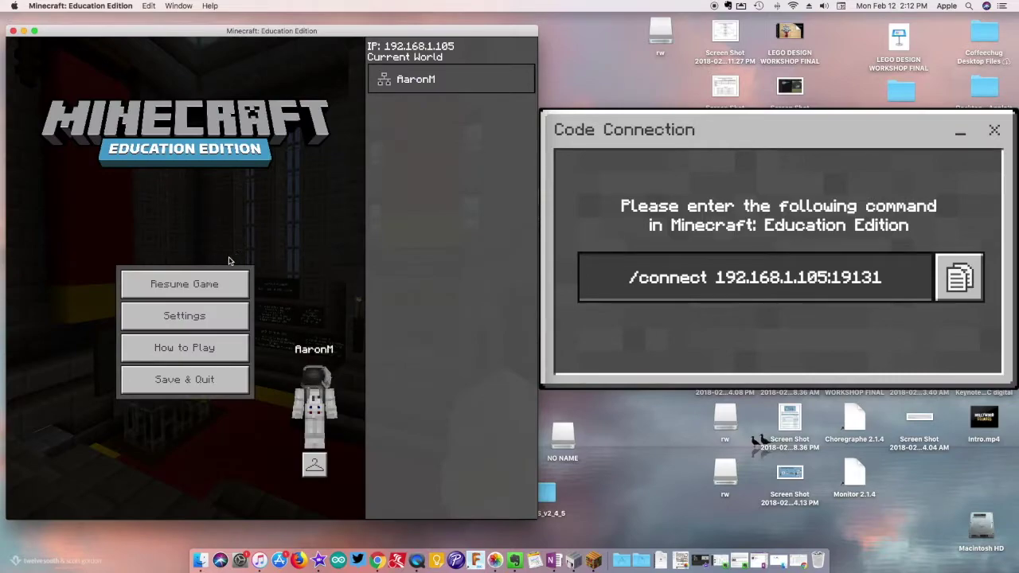
click(955, 280)
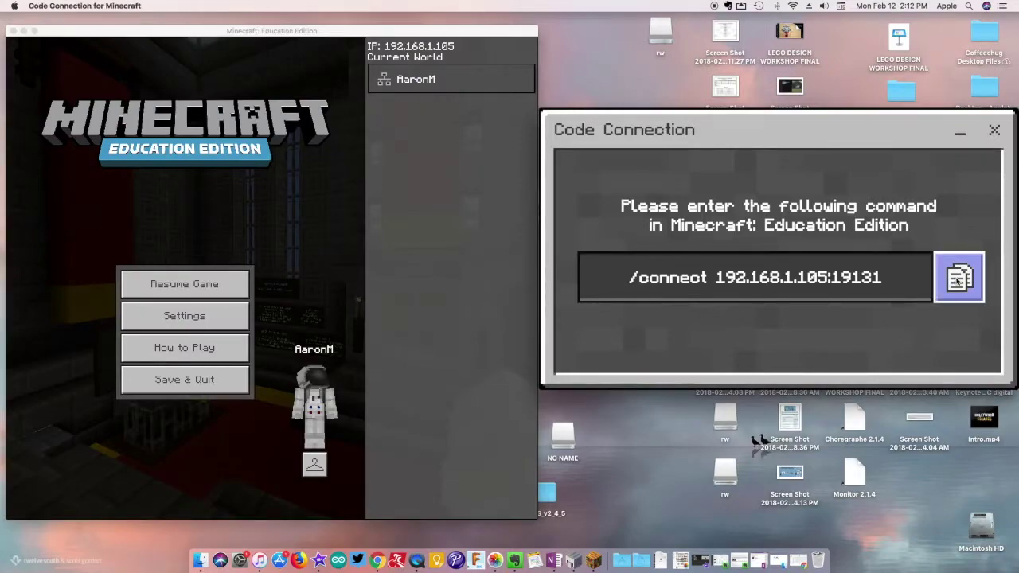
click(195, 285)
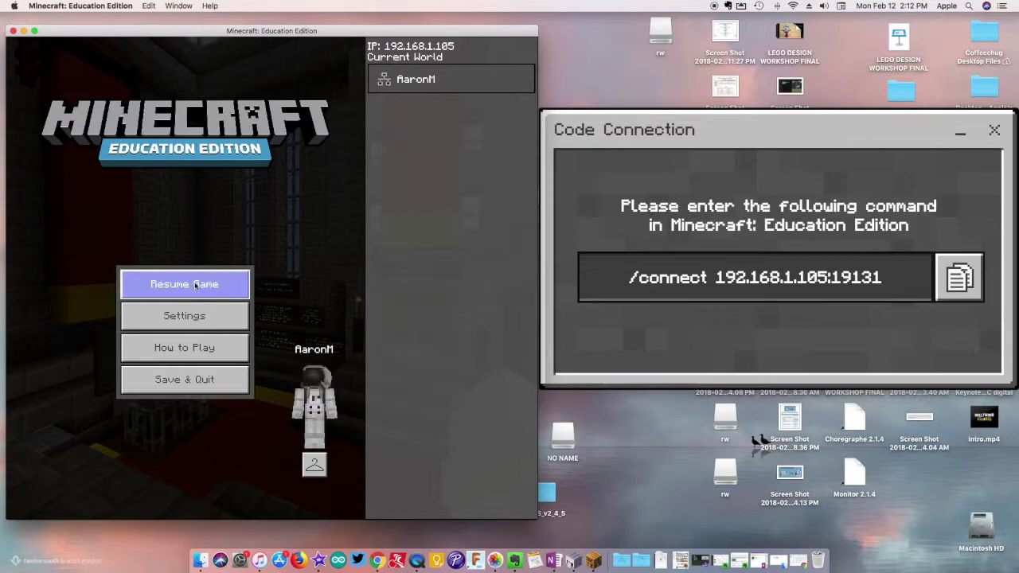
click(199, 285)
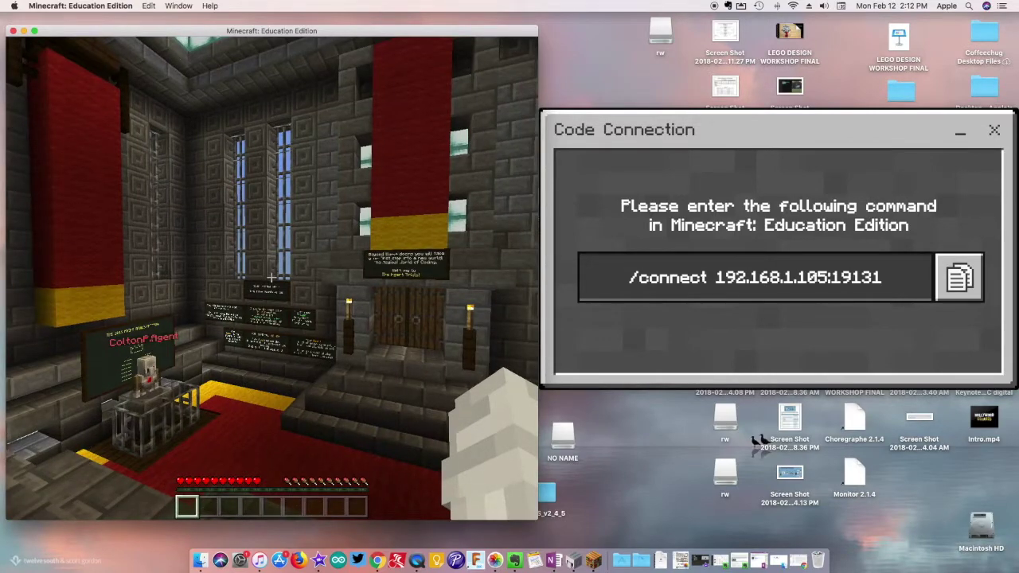
key(t)
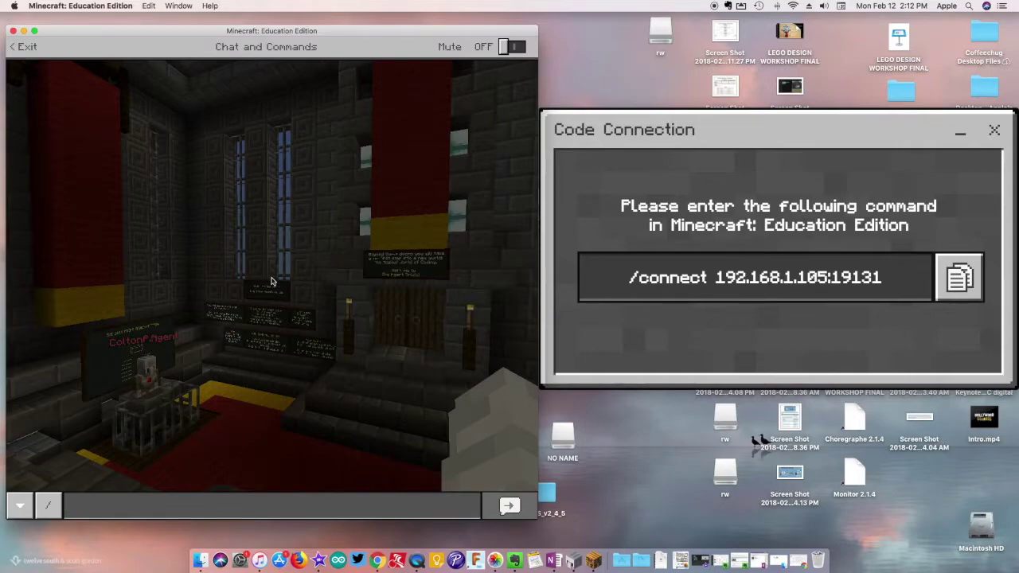
key(super+v)
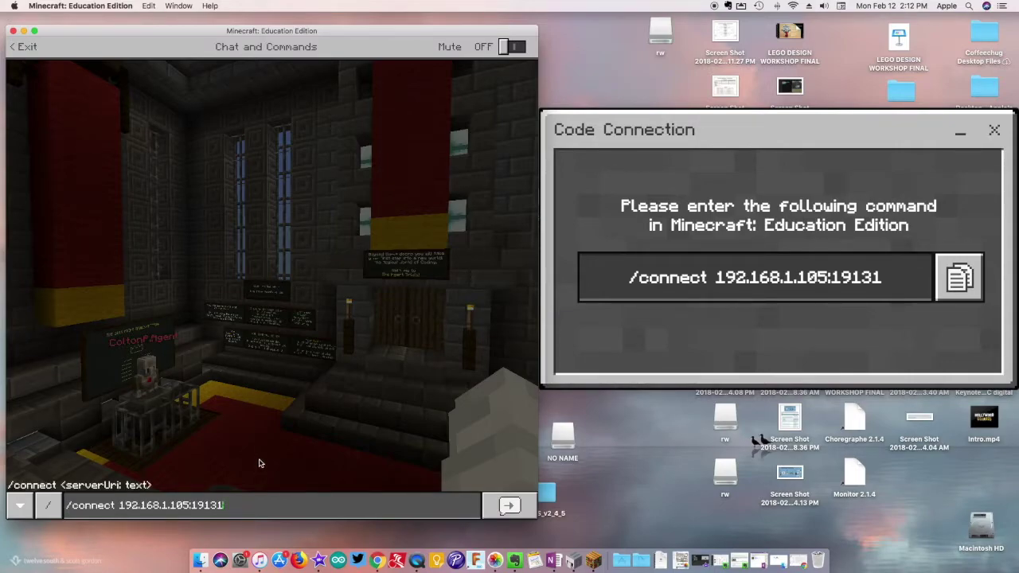
key(Return)
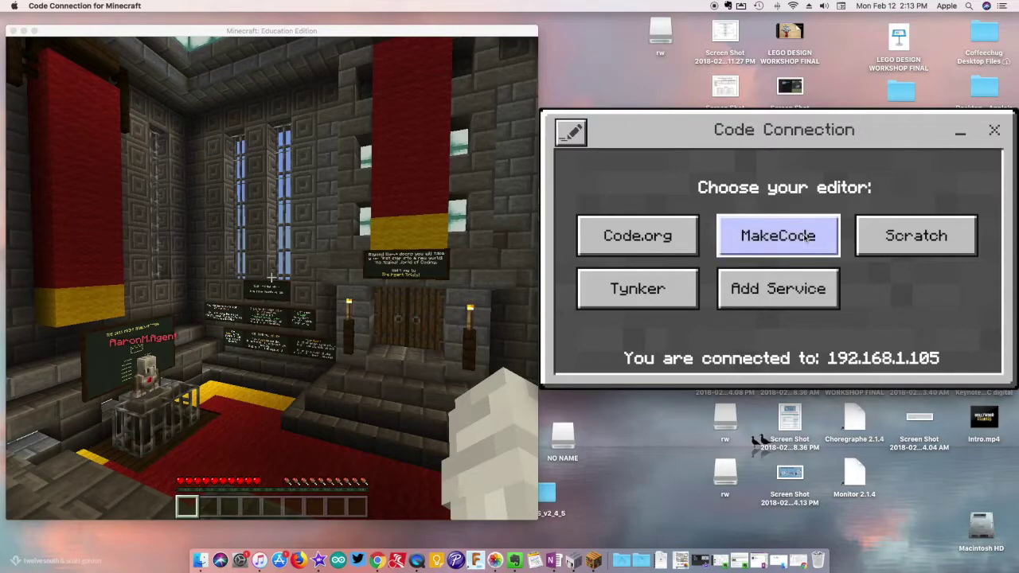
Step: Choose MakeCode as the editor and place its window, widened, beside the game
click(797, 237)
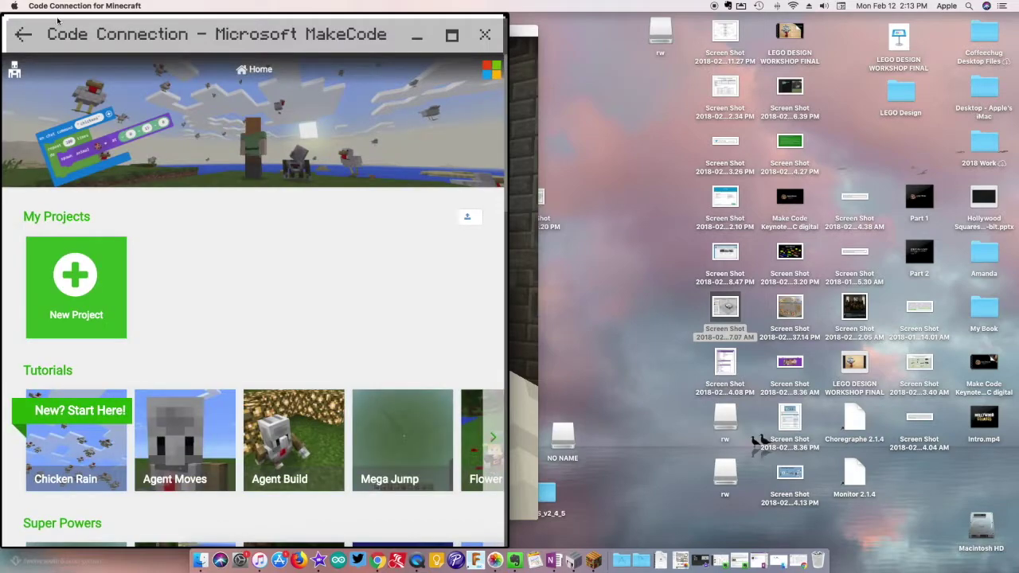
drag(223, 20, 401, 25)
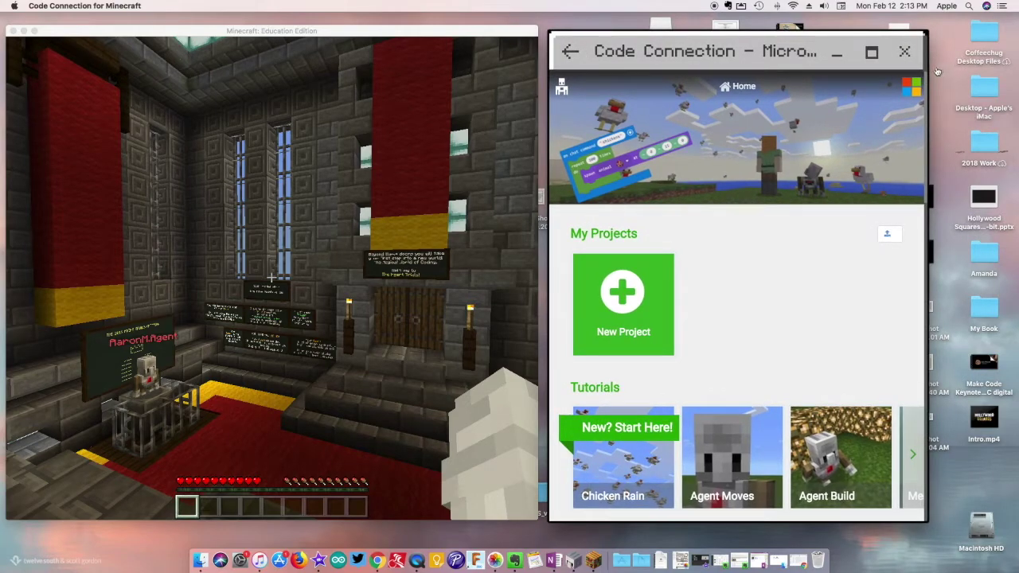
drag(928, 70, 1001, 70)
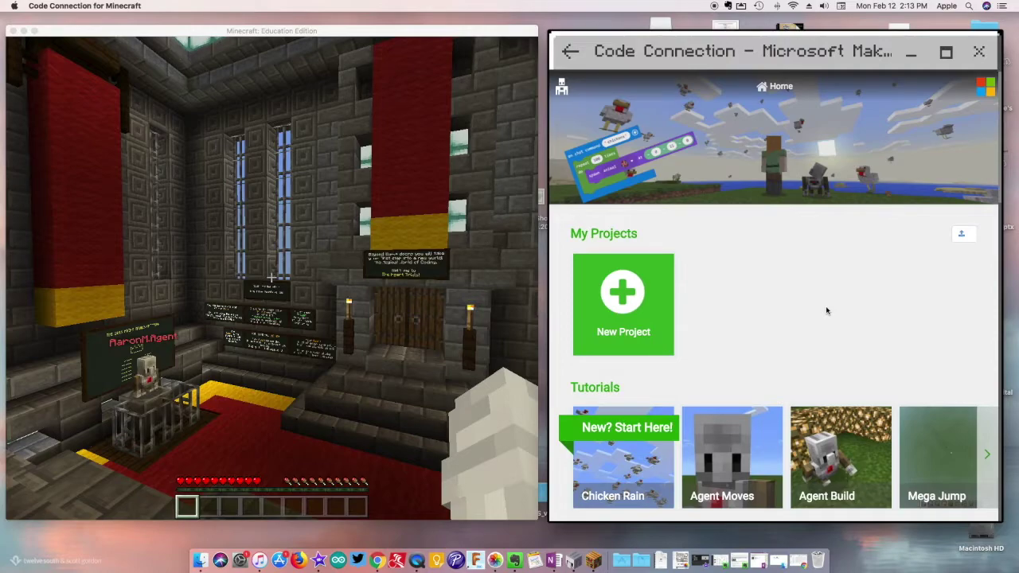
Step: Start a new MakeCode project from the home page
scroll(802, 310, down, 4)
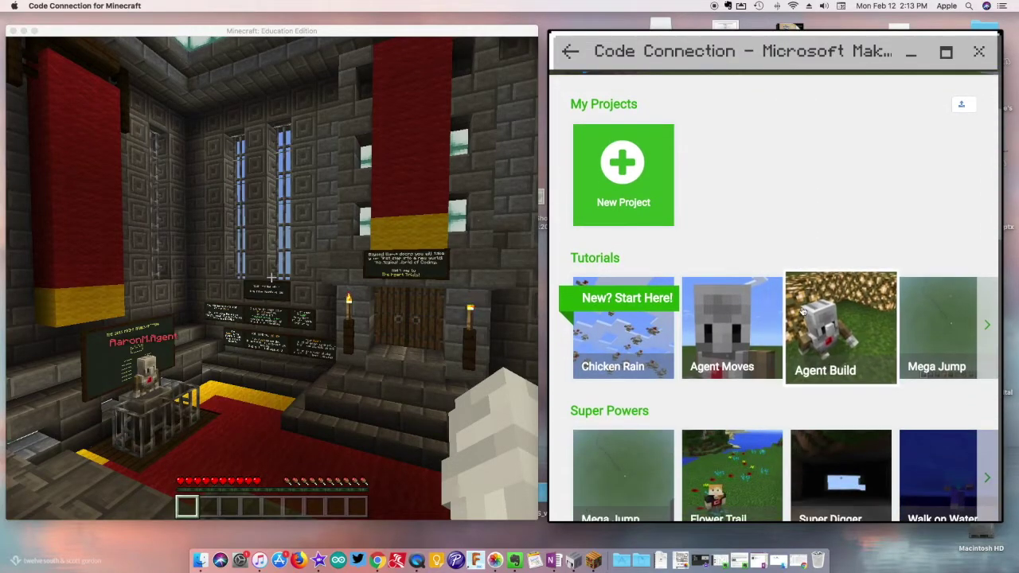
scroll(802, 310, down, 1)
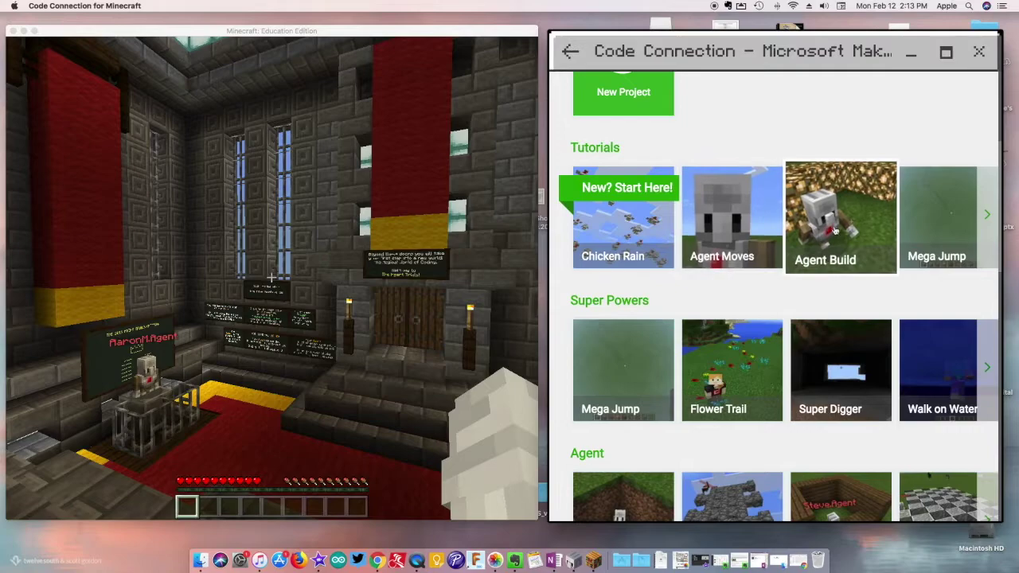
scroll(836, 358, down, 8)
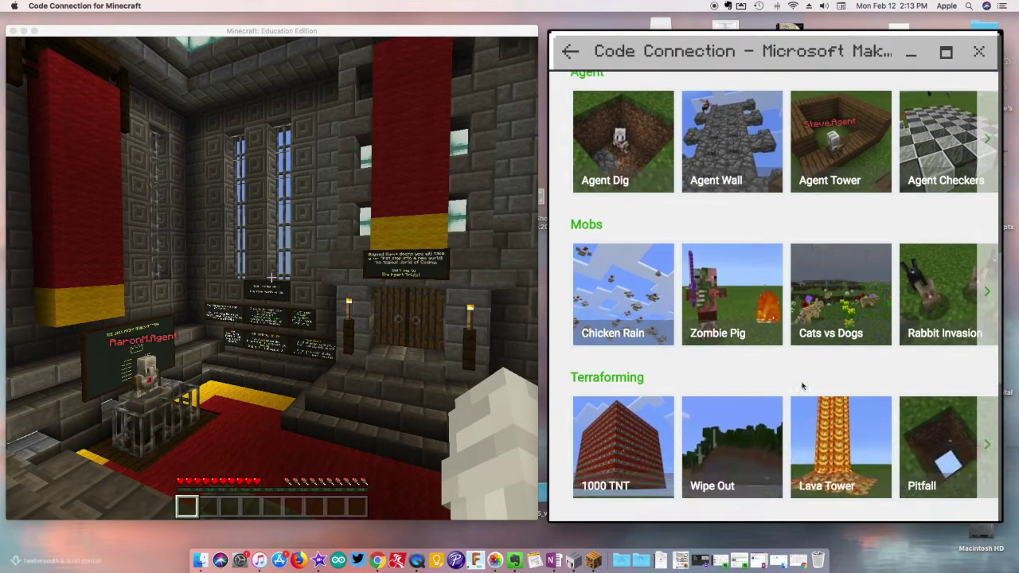
scroll(802, 386, down, 4)
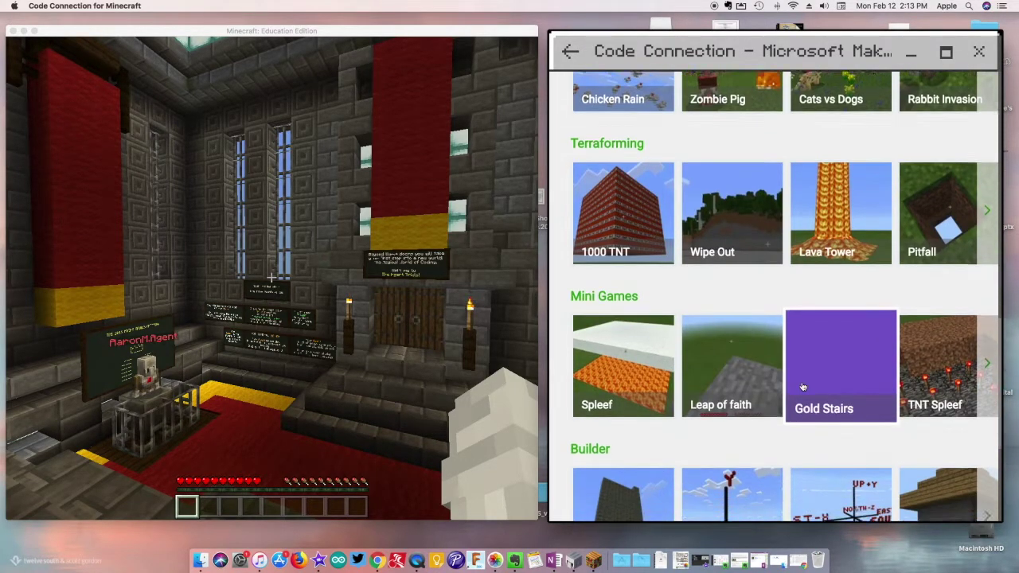
scroll(802, 386, down, 3)
scroll(802, 387, down, 2)
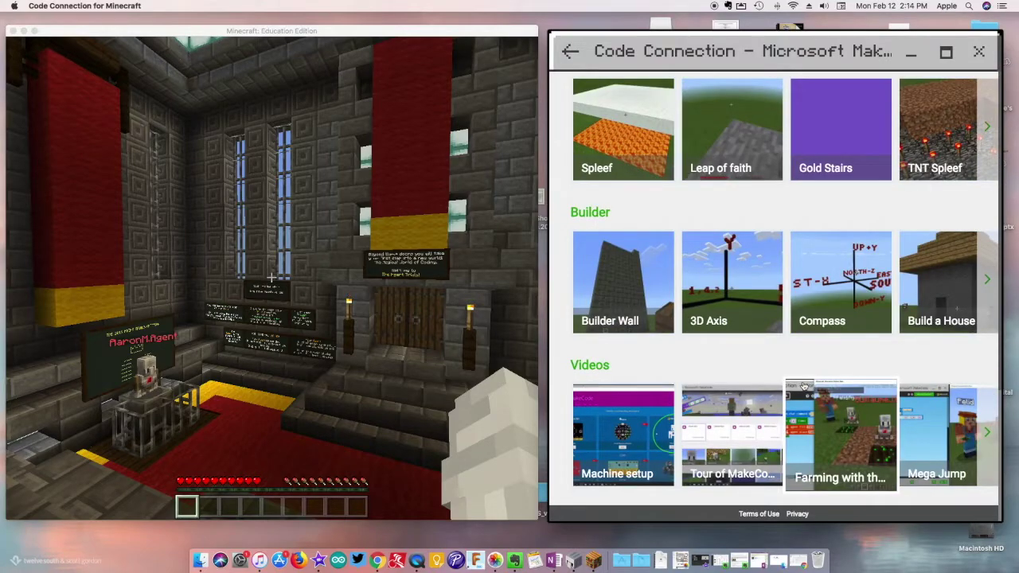
scroll(804, 385, up, 15)
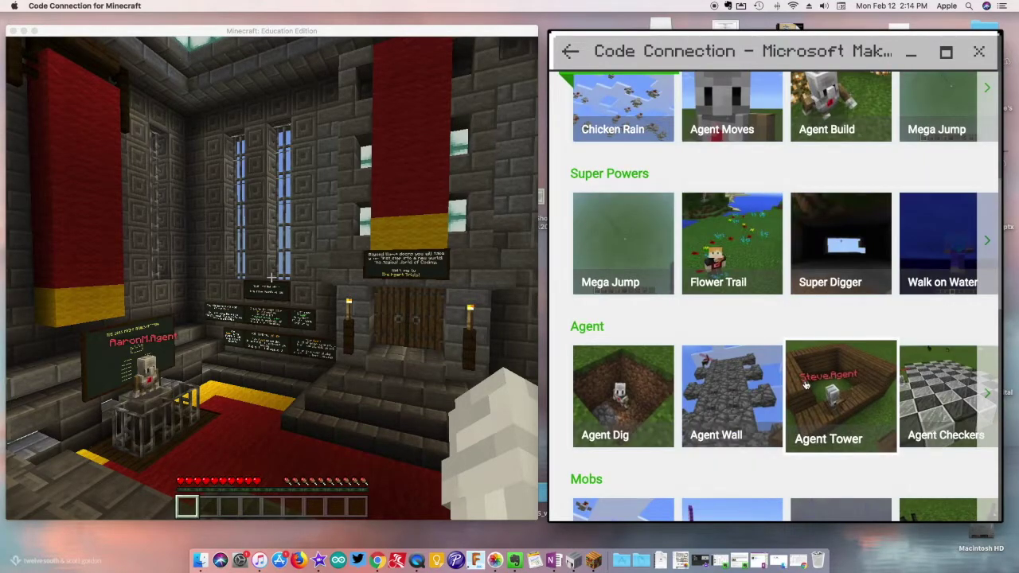
click(805, 385)
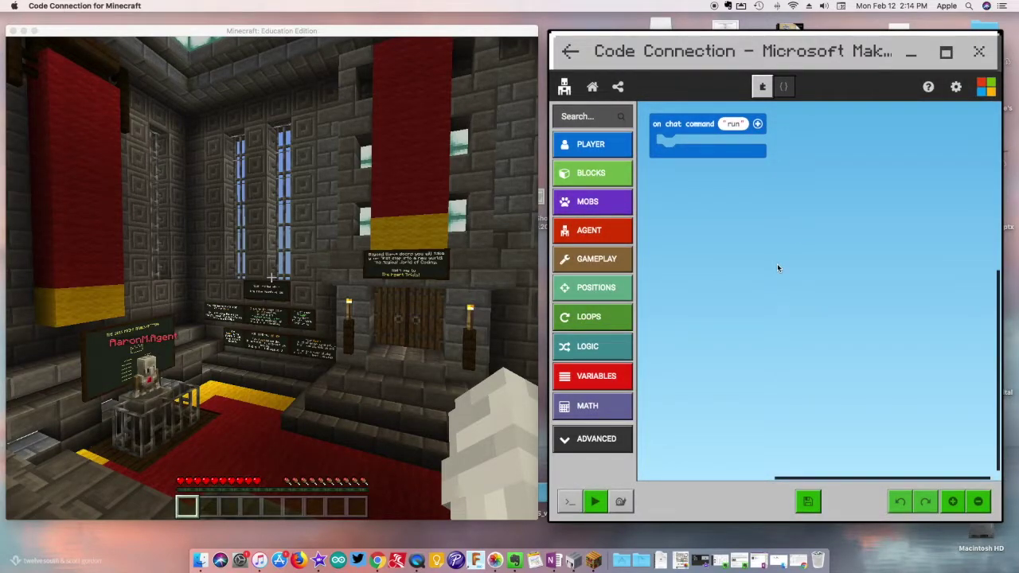
Step: Run the MakeCode project to show coordinates, then walk toward The Tools of Minecraft sign
click(594, 501)
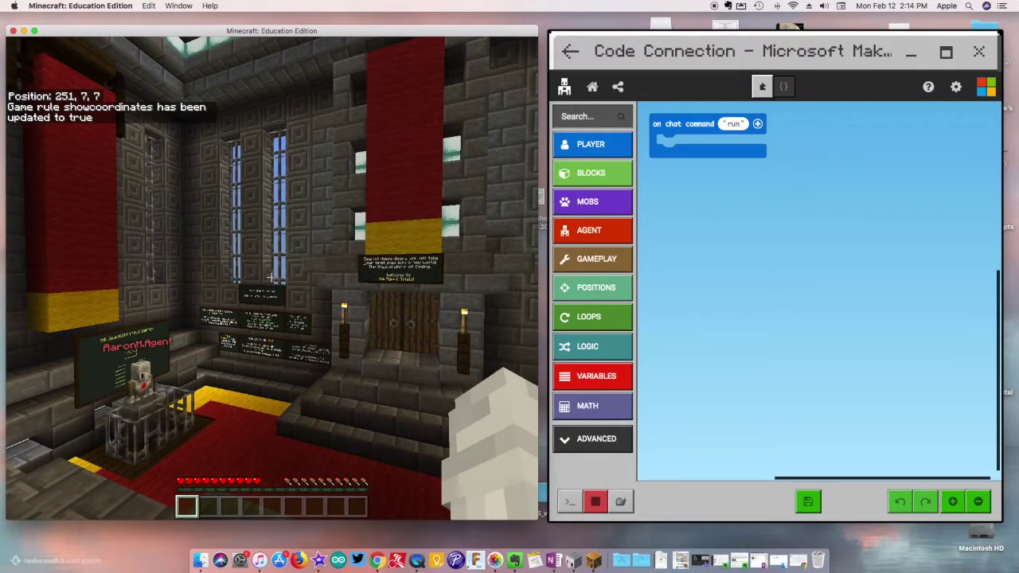
key(w)
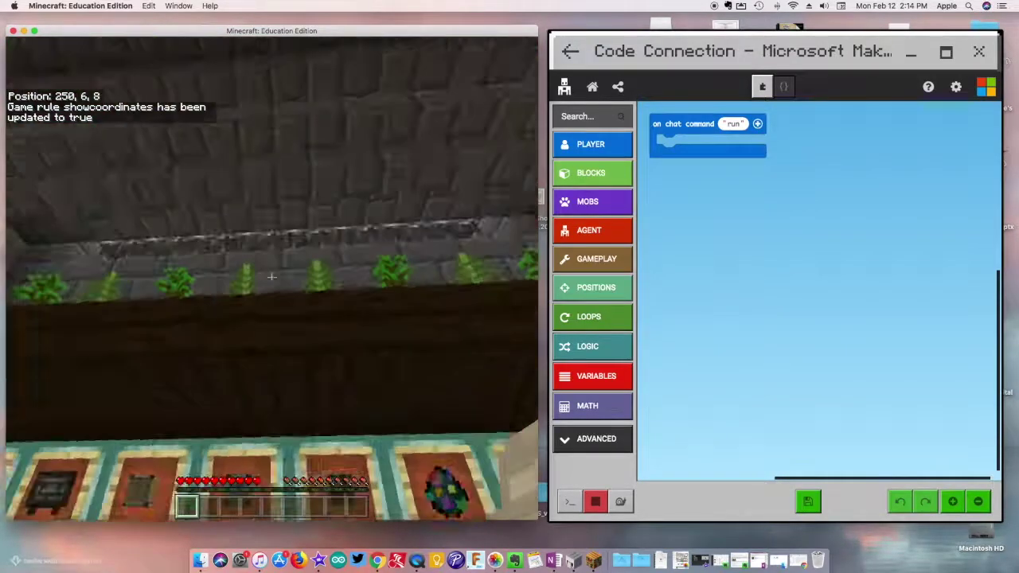
key(s)
key(s)
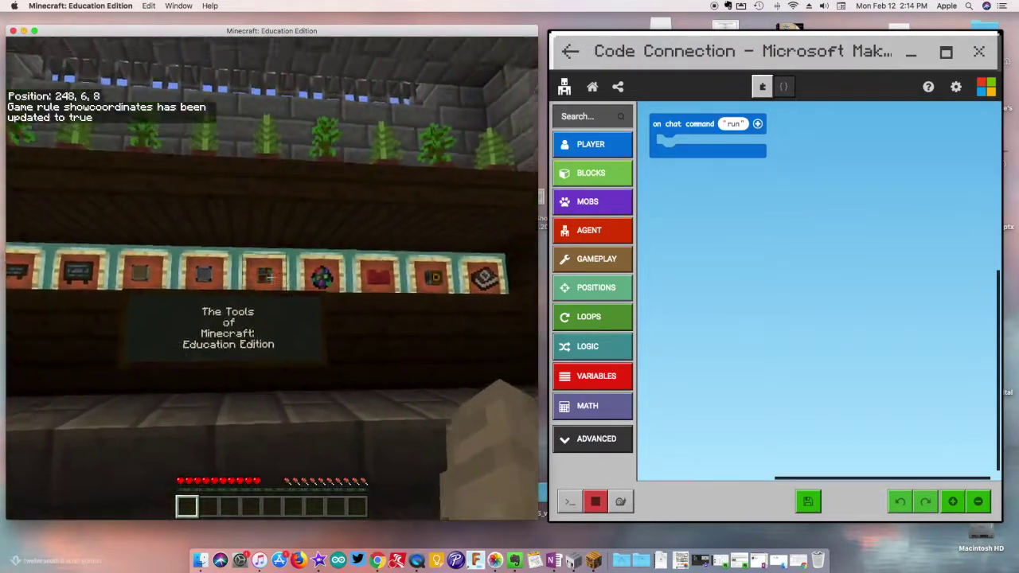
key(w)
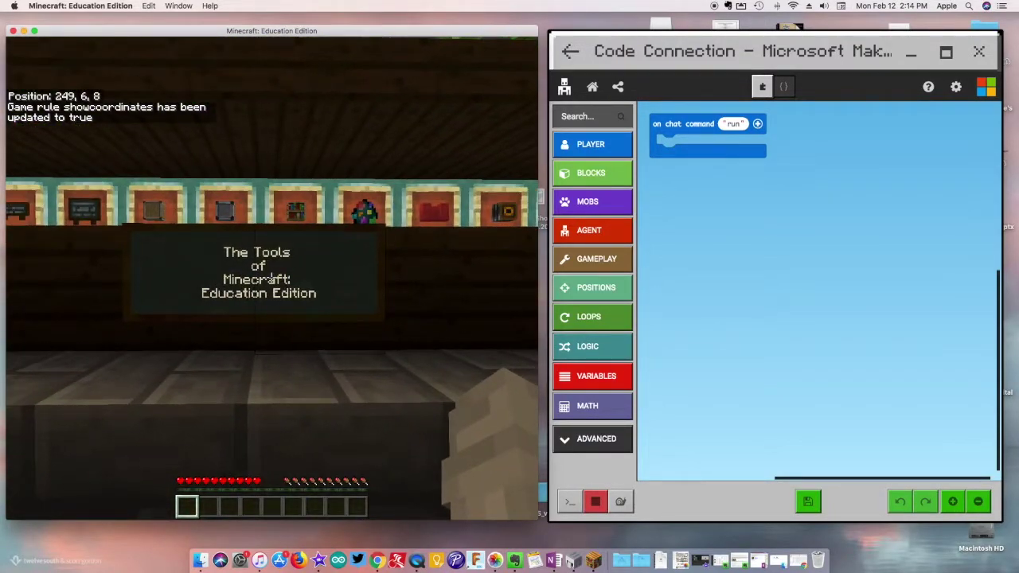
key(w)
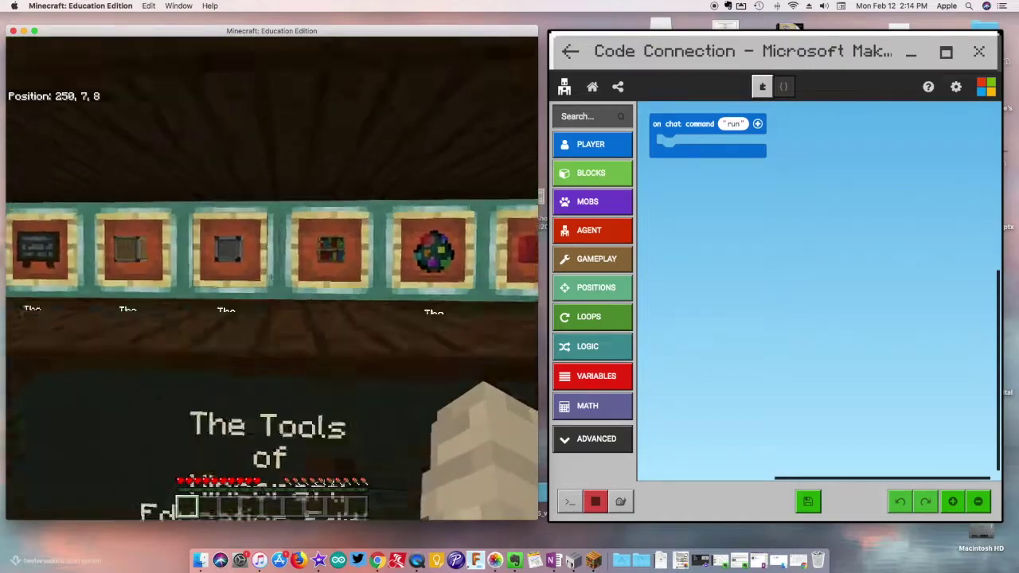
Step: Strafe along the framed tools wall, reading labels such as Camera, Portfolio, Slate and Poster
key(w)
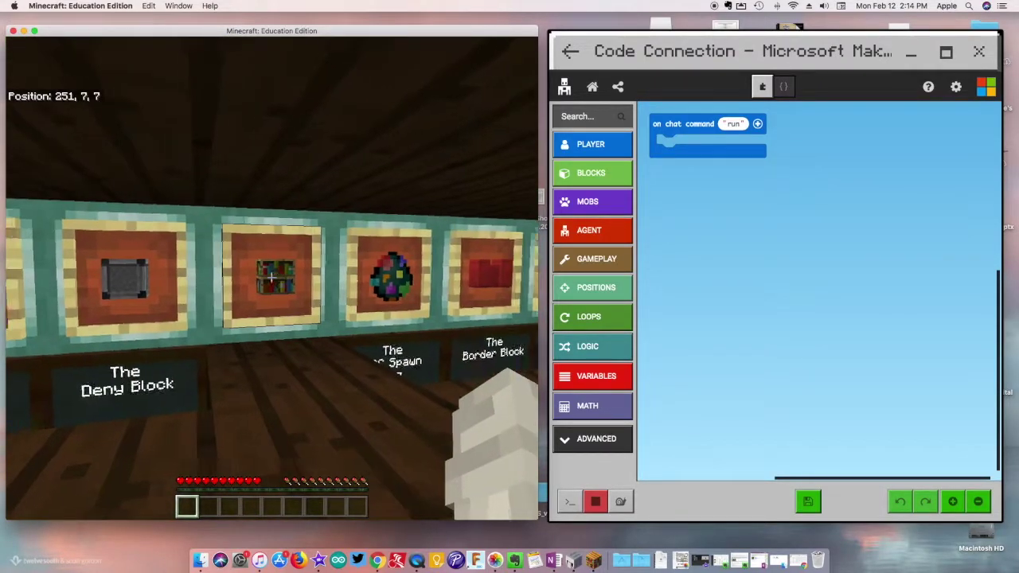
key(d)
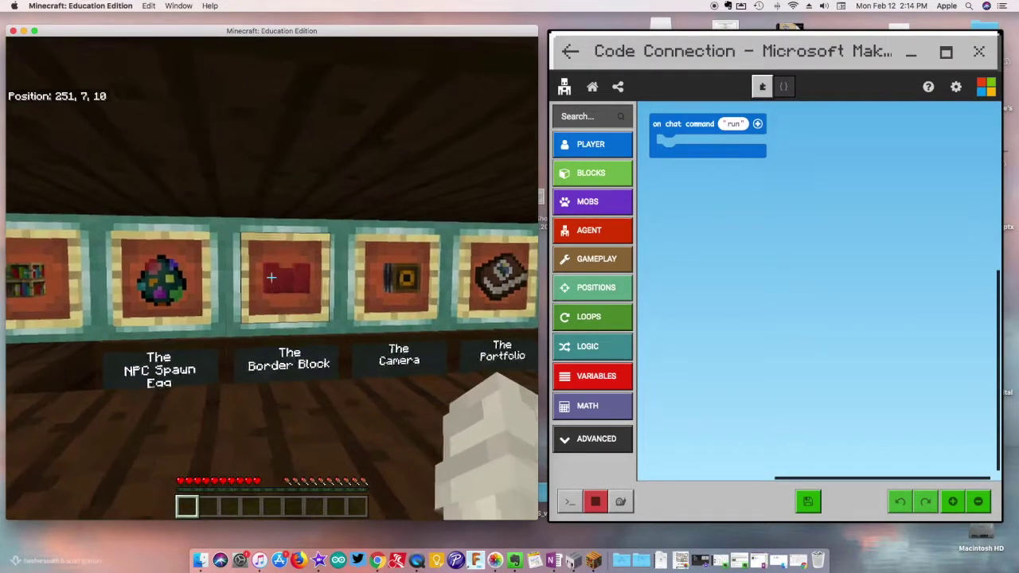
key(d)
key(a)
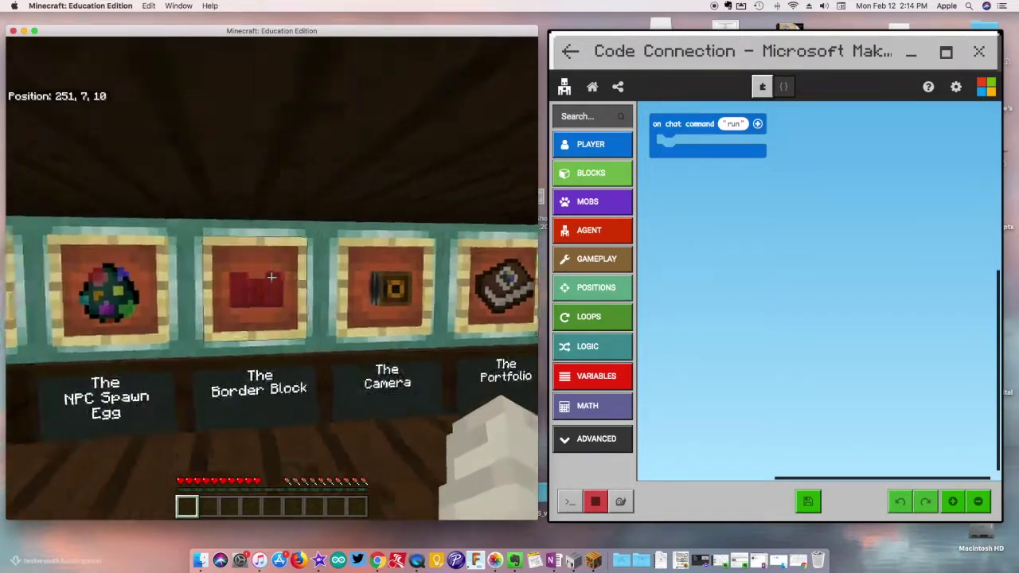
key(a)
key(d)
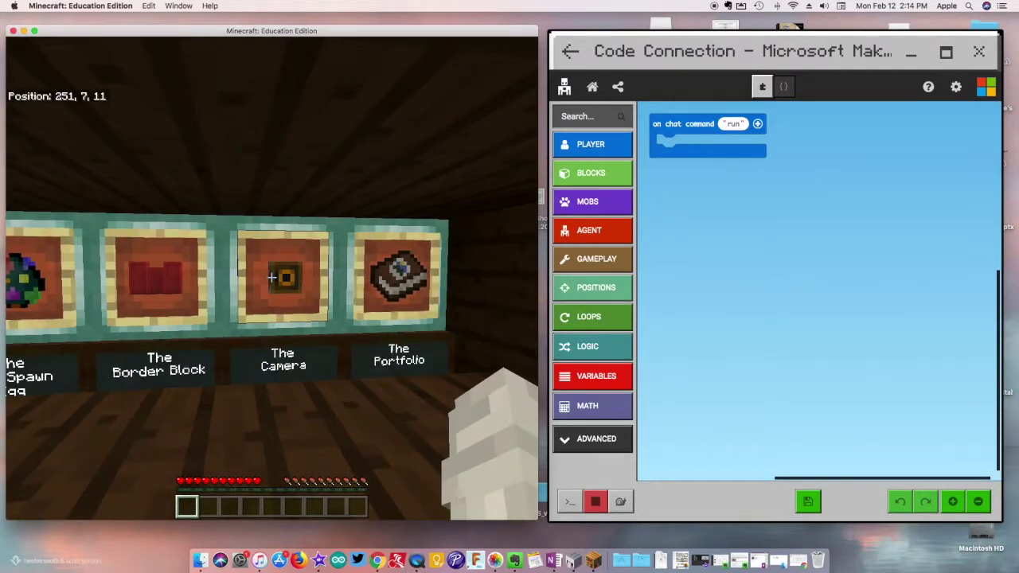
key(a)
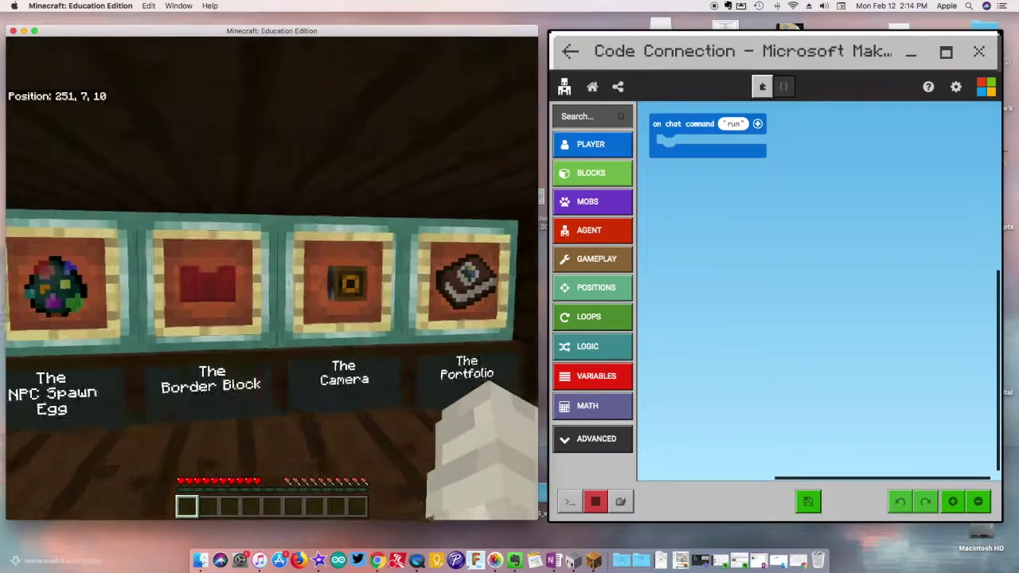
key(a)
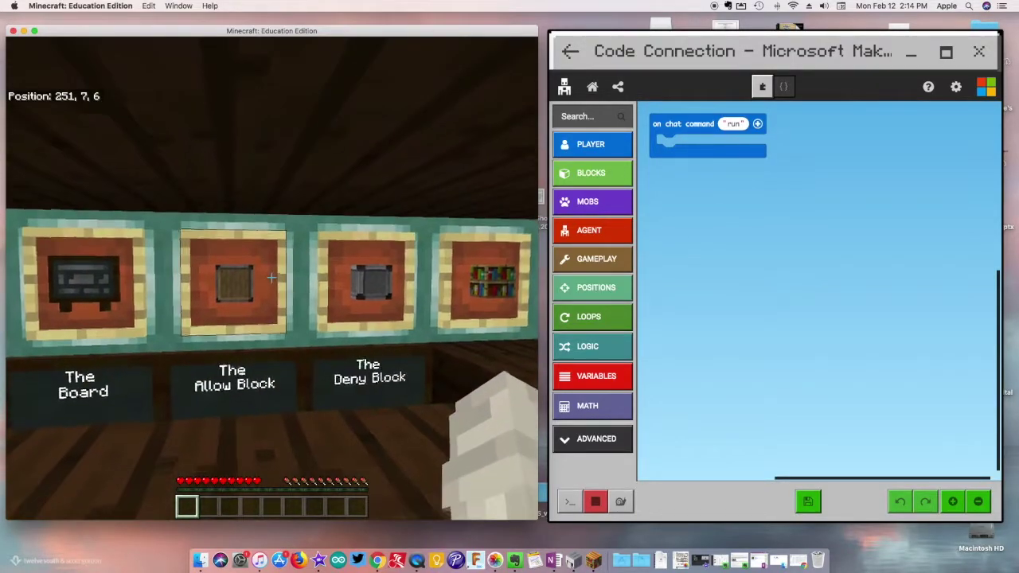
key(a)
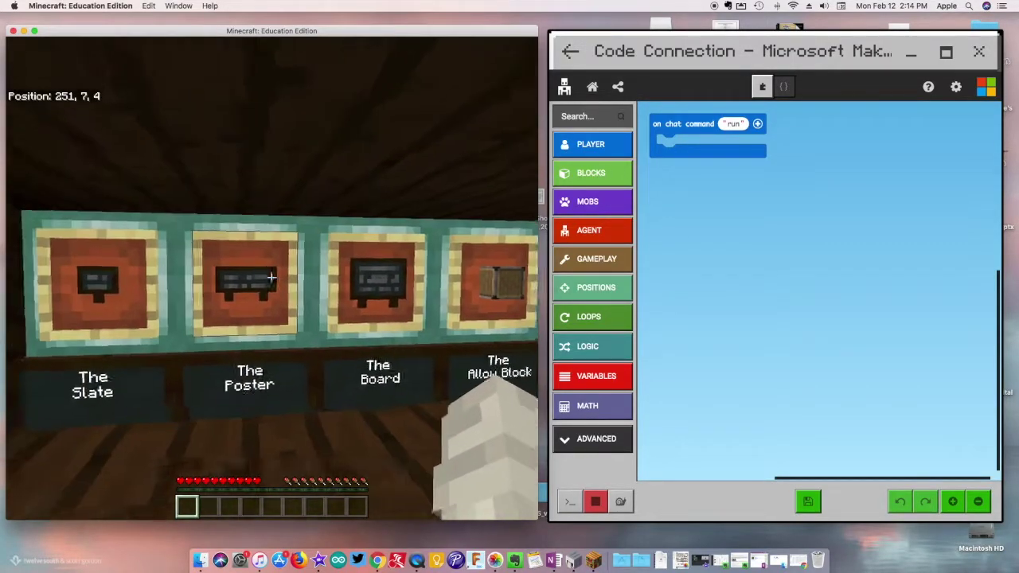
mouse_move(270, 278)
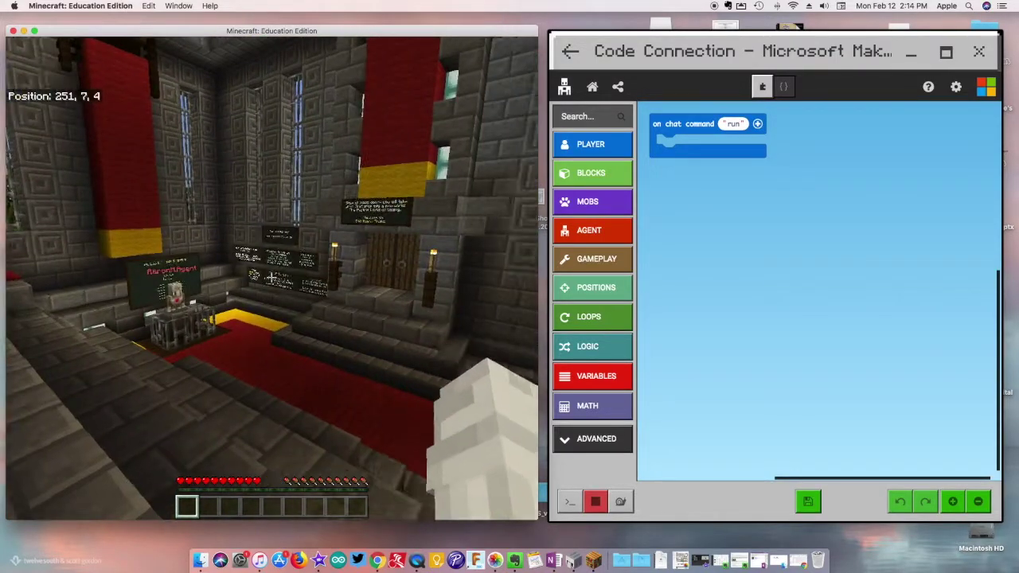
Step: Walk up to the 2016 champion Agent, view its empty inventory, and close it
key(w)
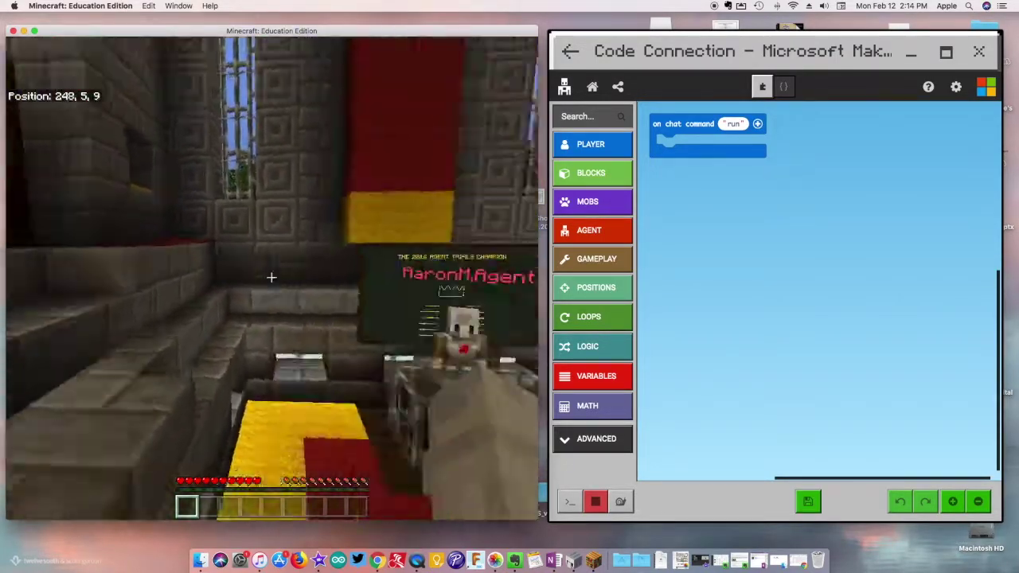
key(w)
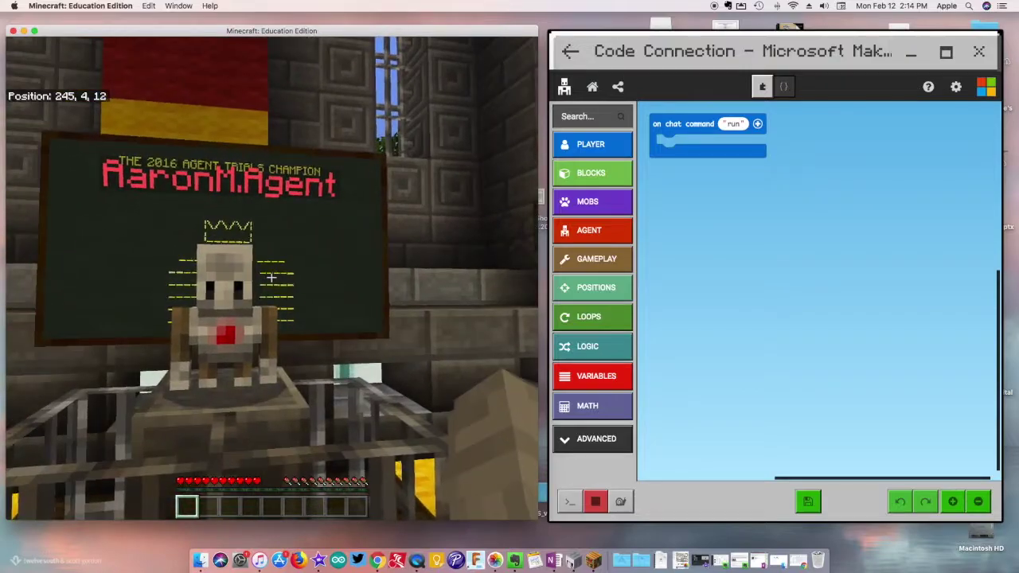
right_click(272, 281)
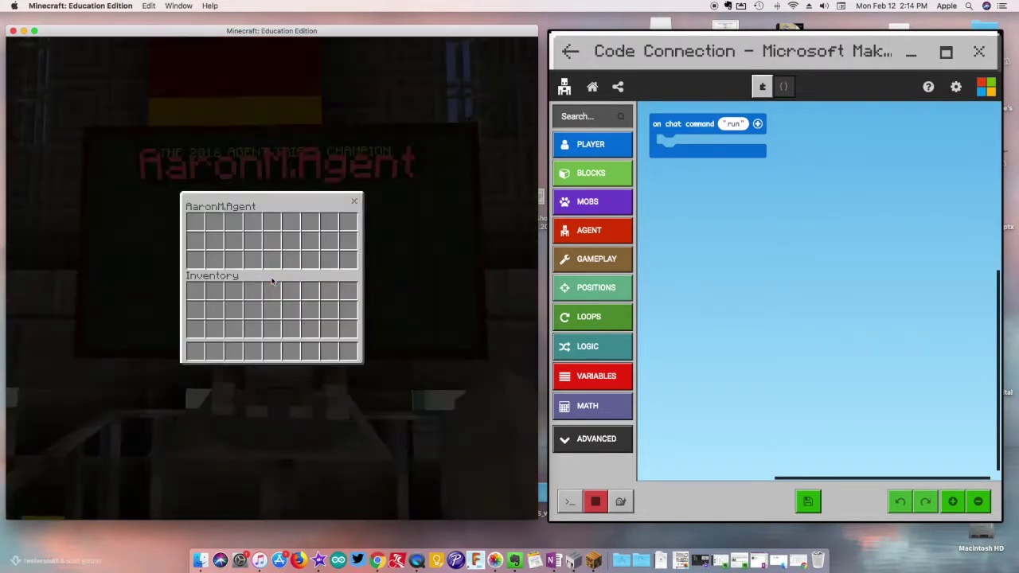
click(354, 201)
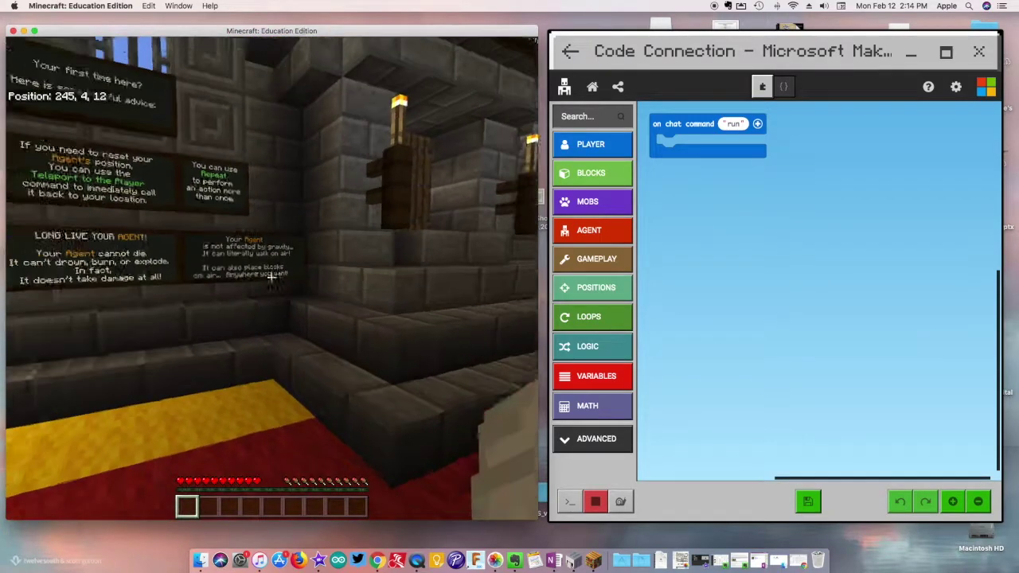
Step: Read the Agent advice signs, then turn back toward the red-carpeted hall
key(w)
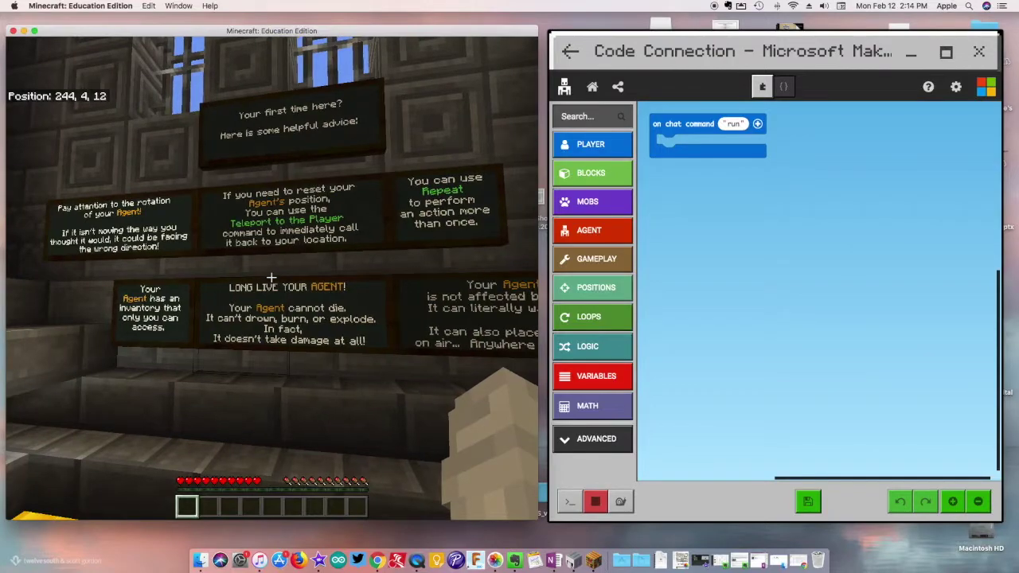
key(s)
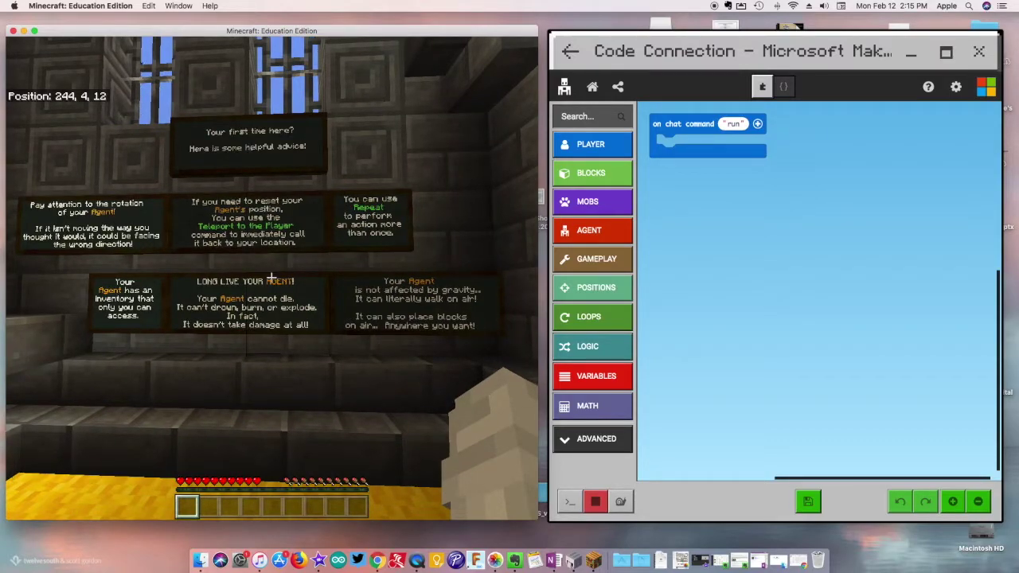
key(w)
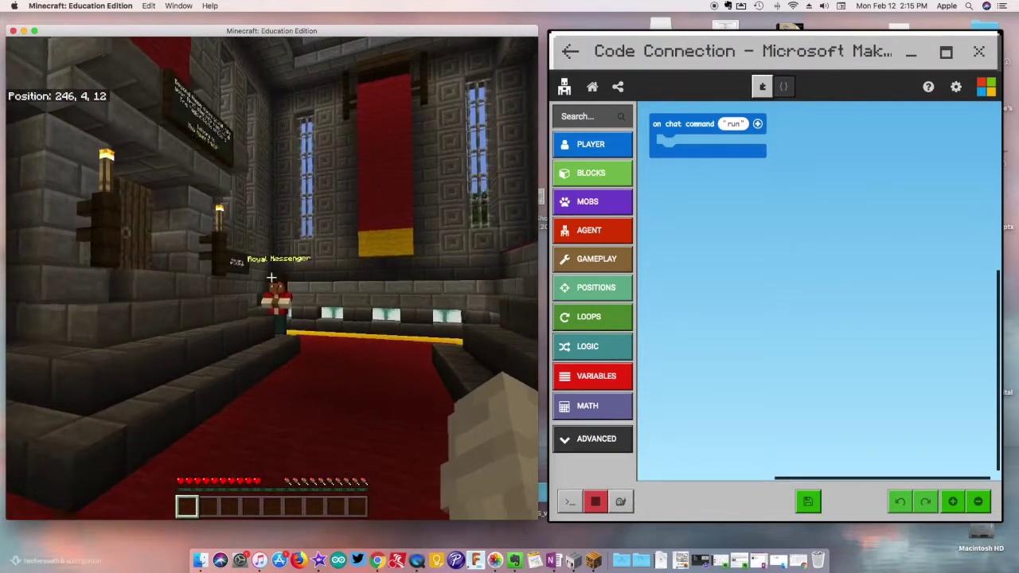
Step: Read the Royal Messenger's message about typing /code to start, then close it
key(w)
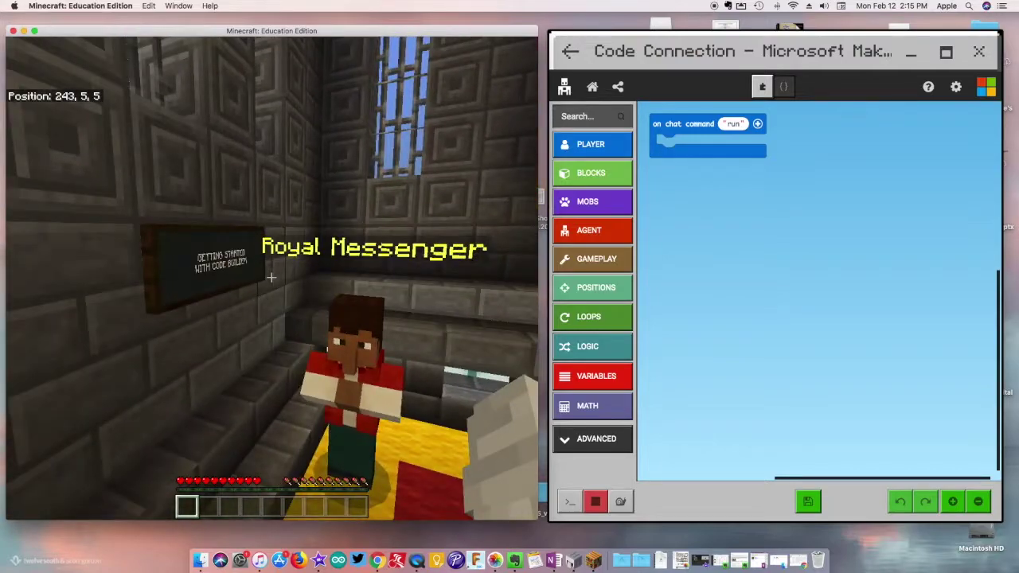
key(w)
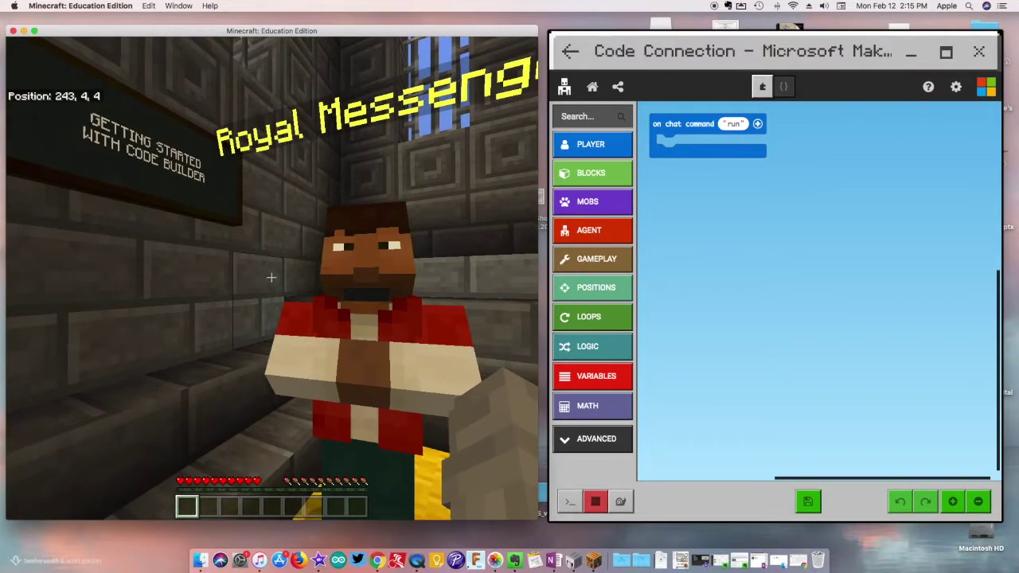
right_click(271, 277)
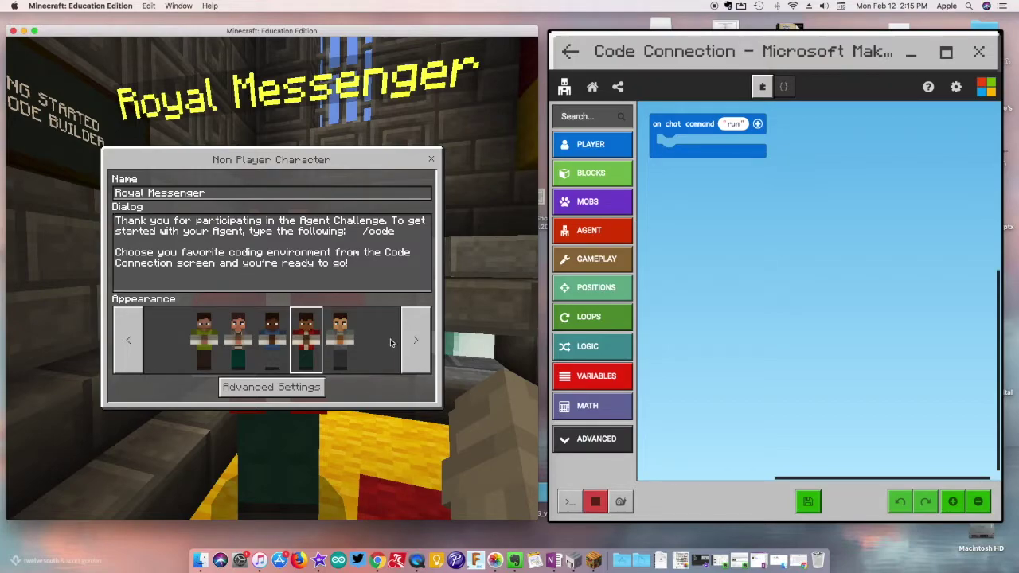
click(431, 162)
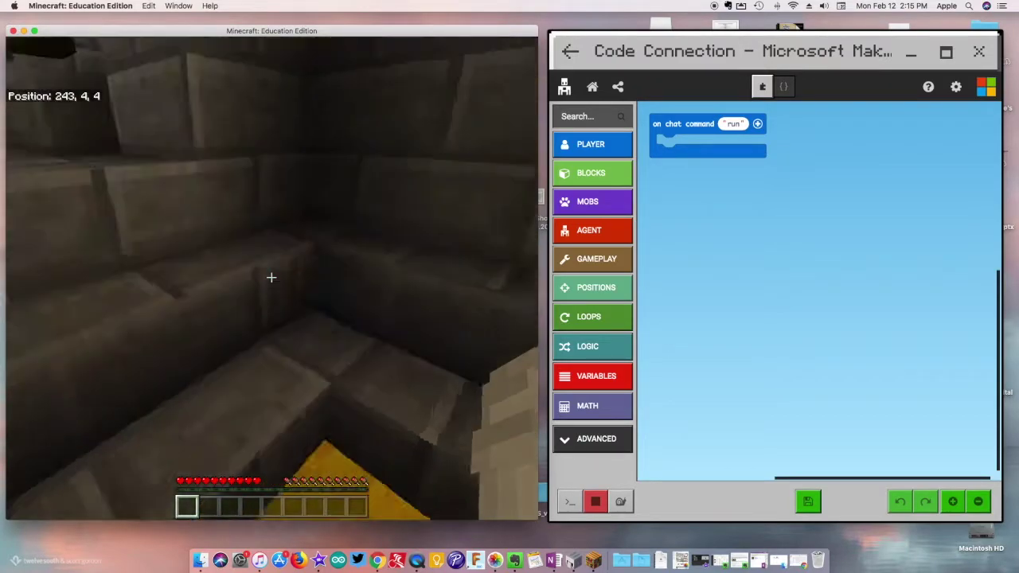
Step: Open the wooden door and walk outside to the Challenge One: Go Forward sign
key(w)
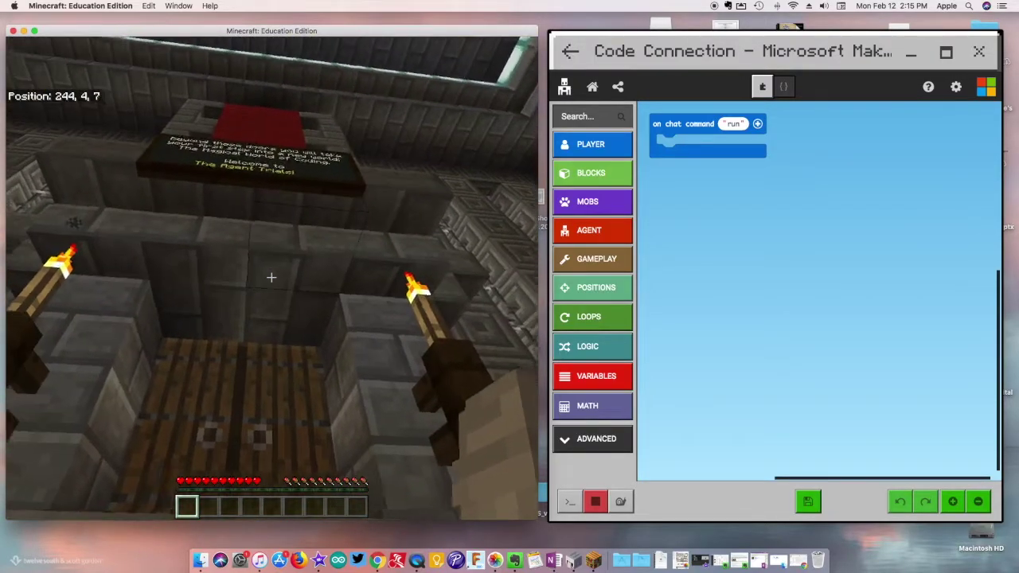
key(w)
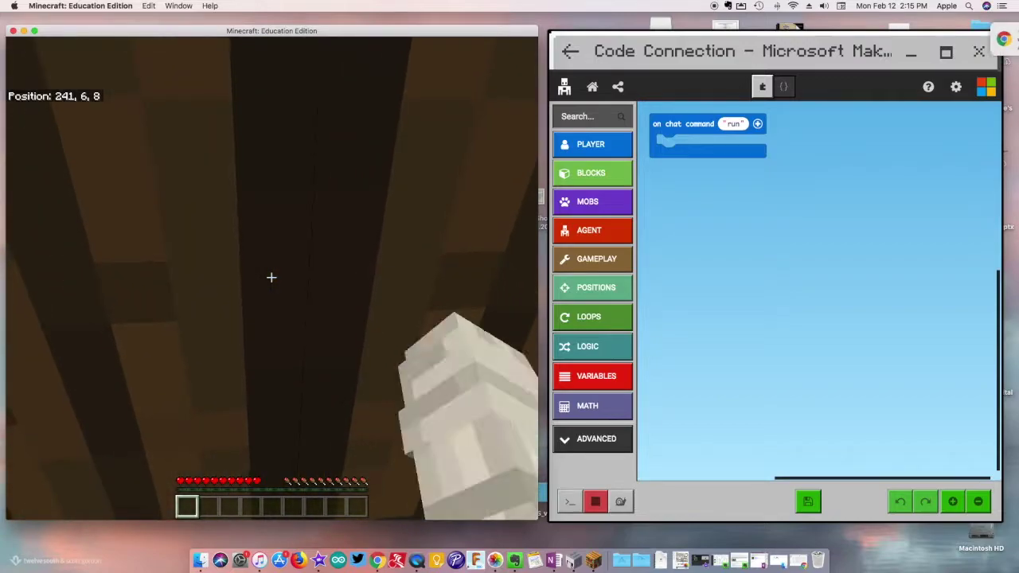
right_click(272, 277)
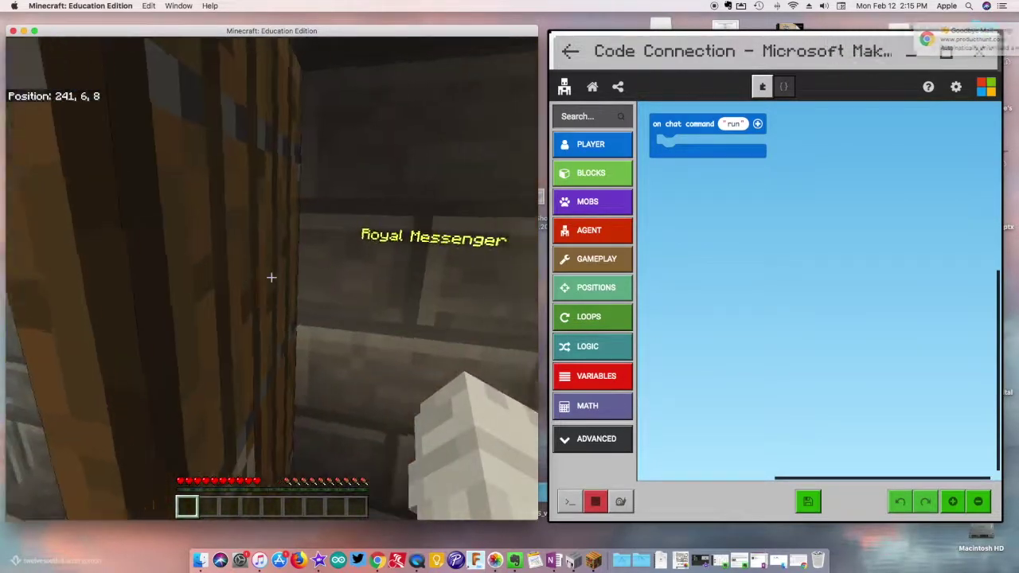
key(w)
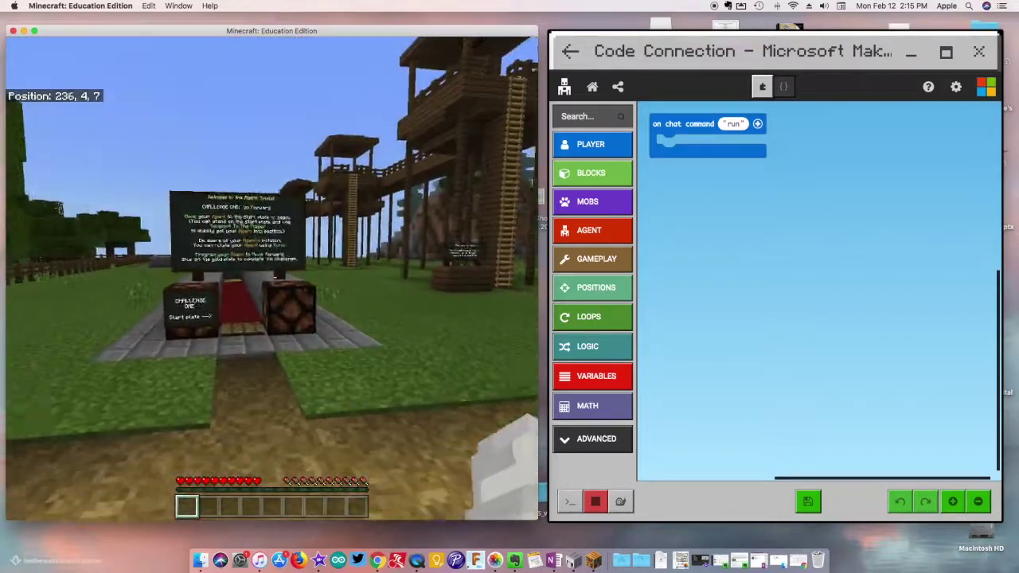
key(w)
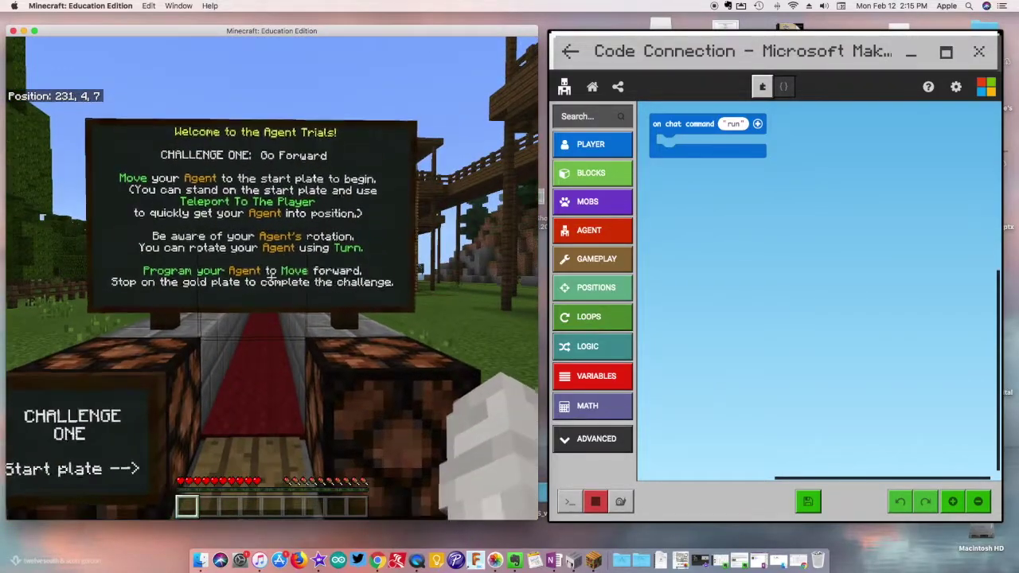